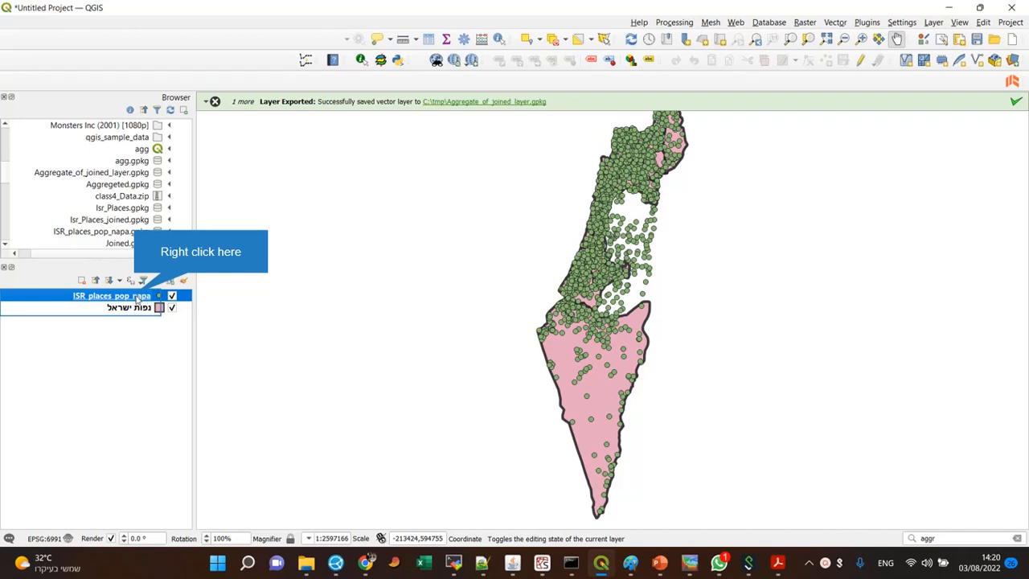
Step: Inspect the type of the B_Population field in the properties of the ISR_places_pop_napa layer
right_click(136, 297)
click(68, 338)
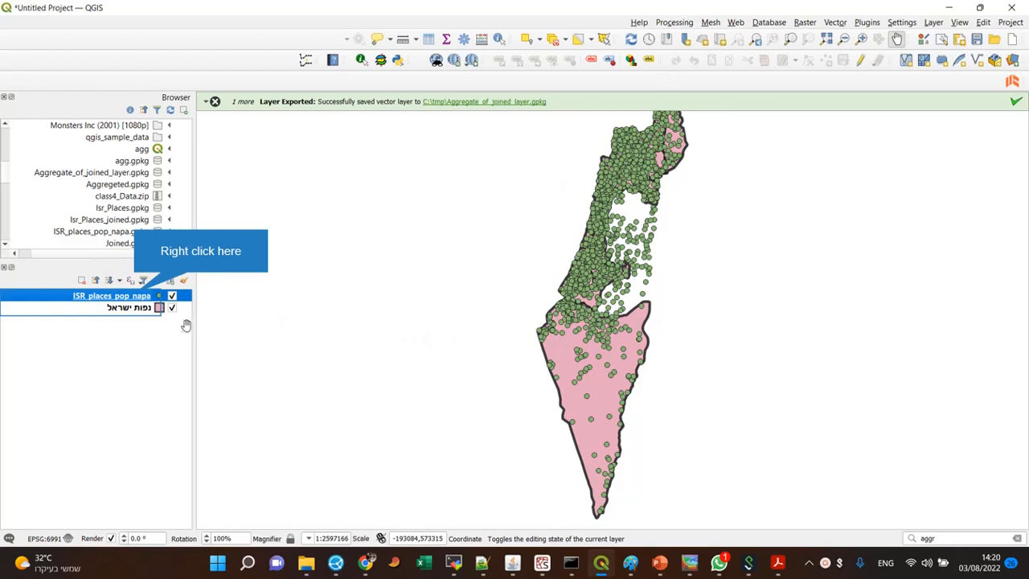
right_click(135, 297)
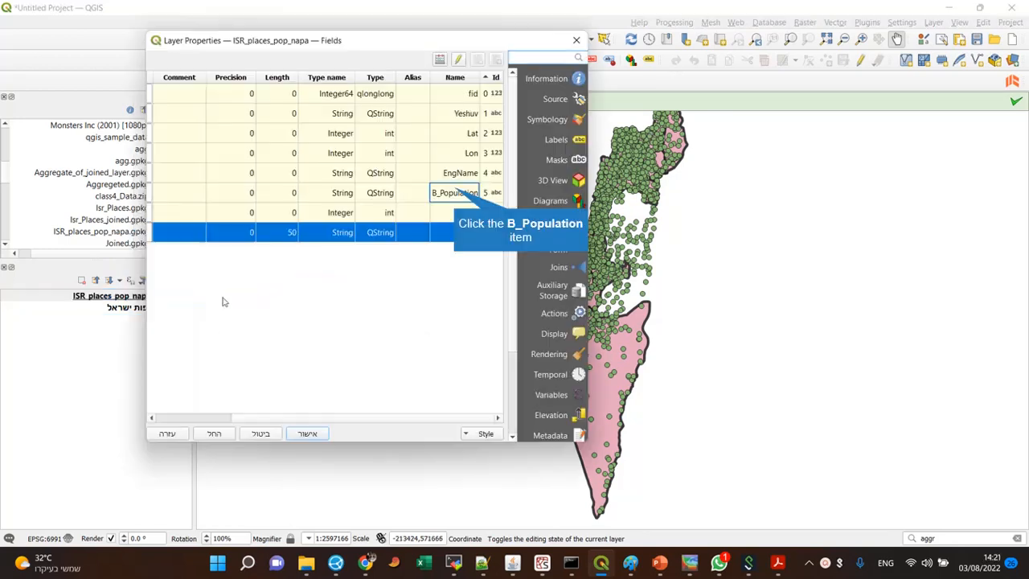
click(205, 299)
click(454, 192)
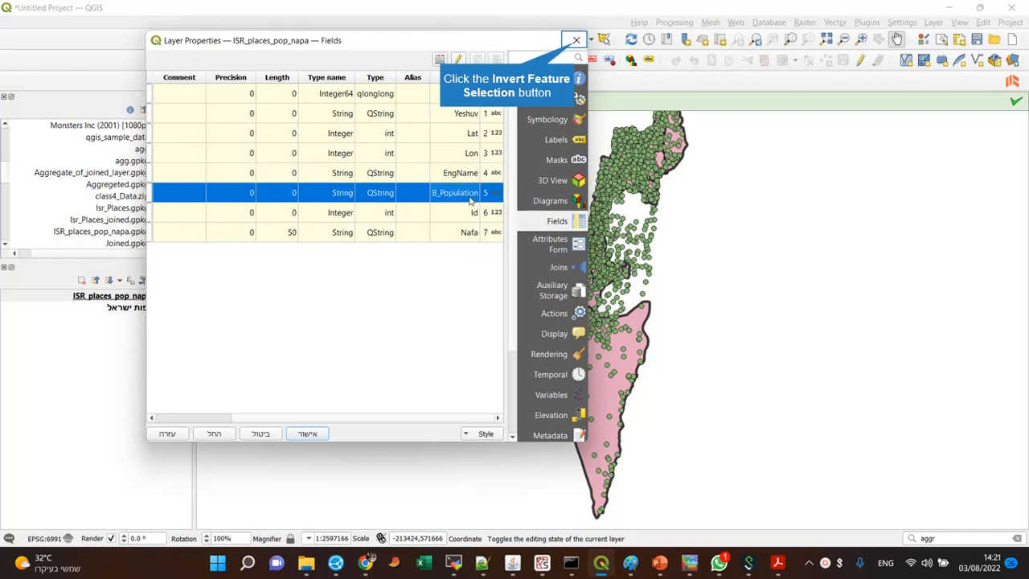
click(575, 41)
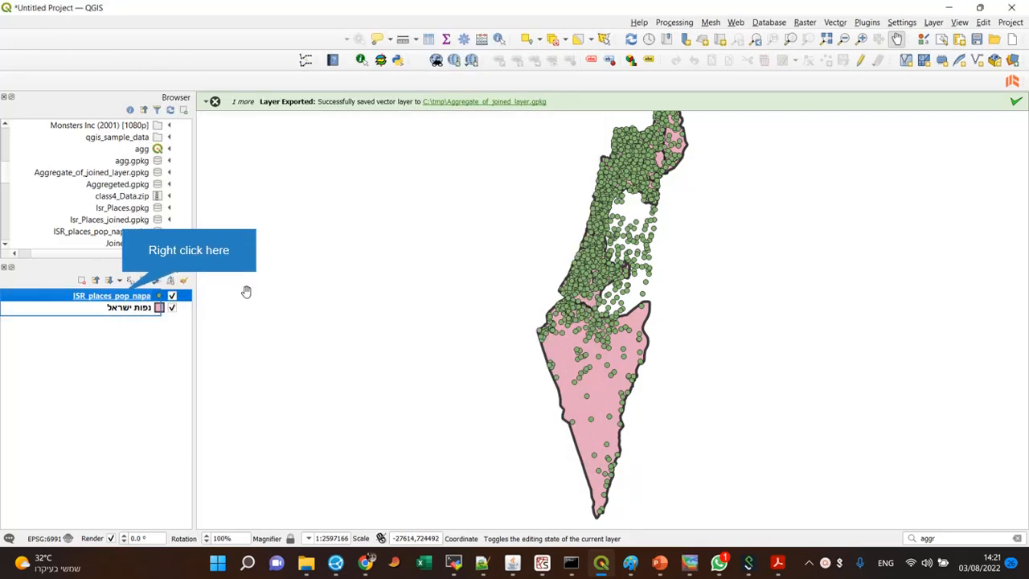
Step: Examine the B_Population values in the attribute table of the ISR_places_pop_napa layer
right_click(125, 298)
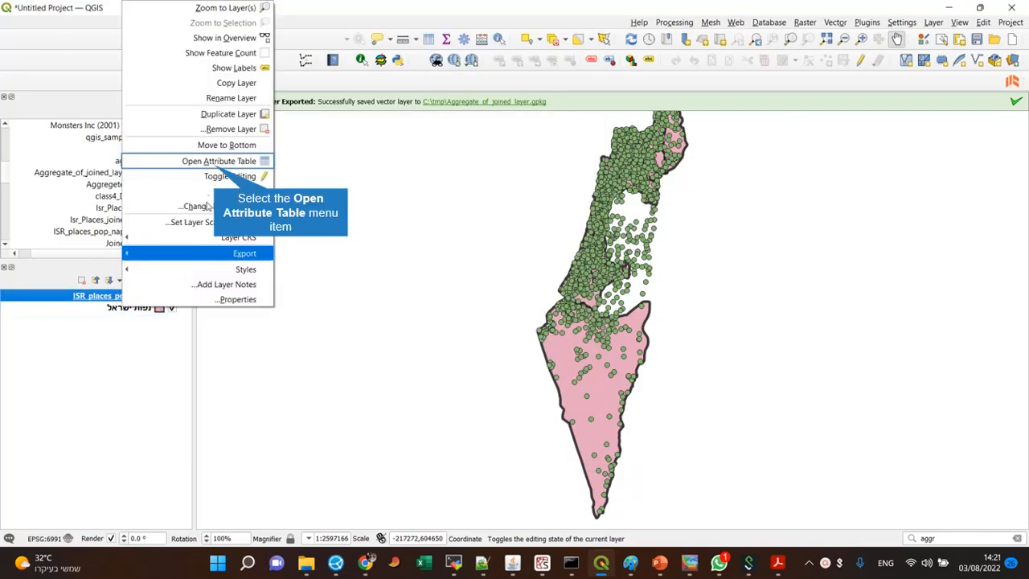
click(215, 168)
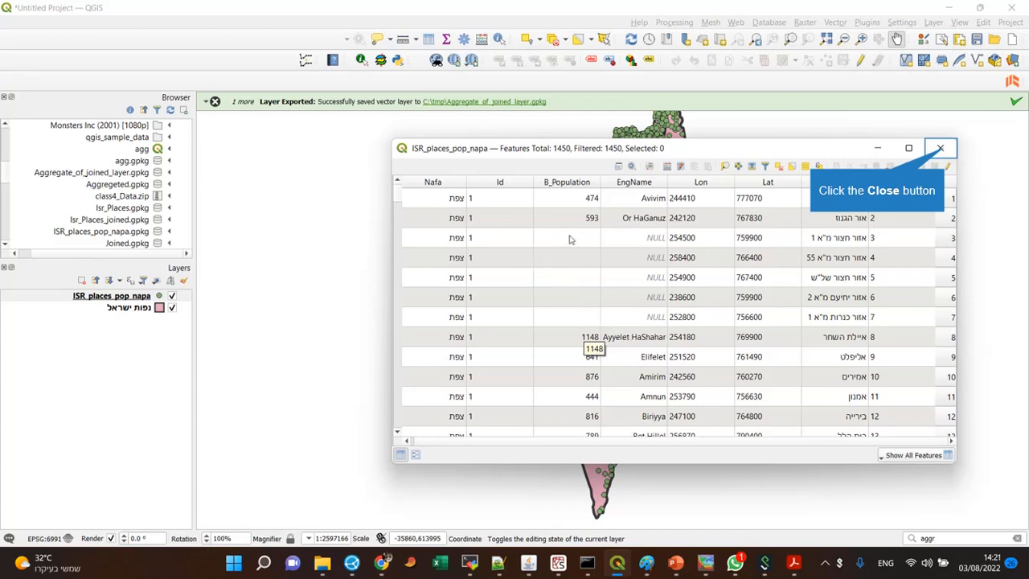
click(940, 148)
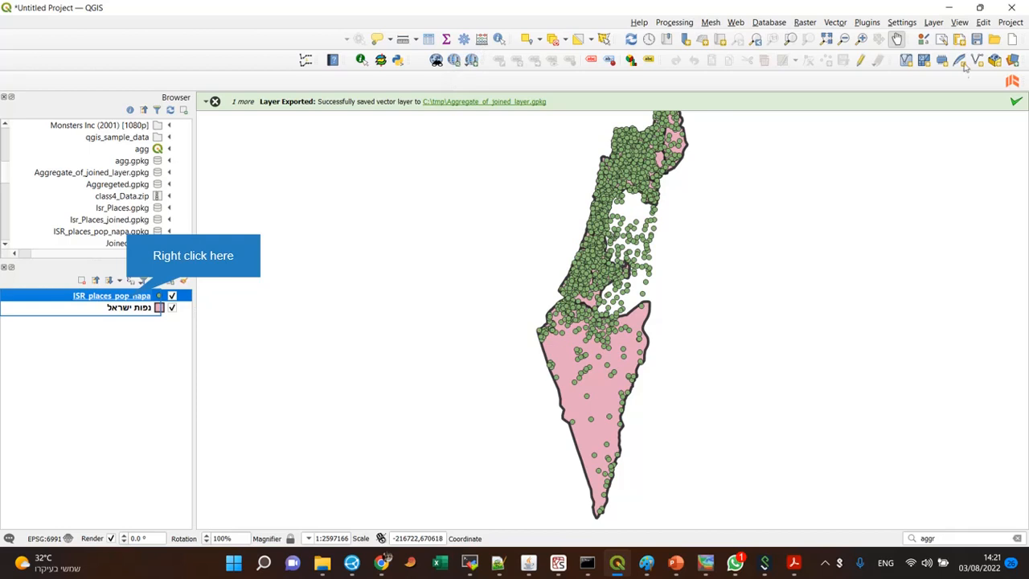
Step: Enable editing on the ISR_places_pop_napa layer and review its field list in the layer properties
right_click(133, 299)
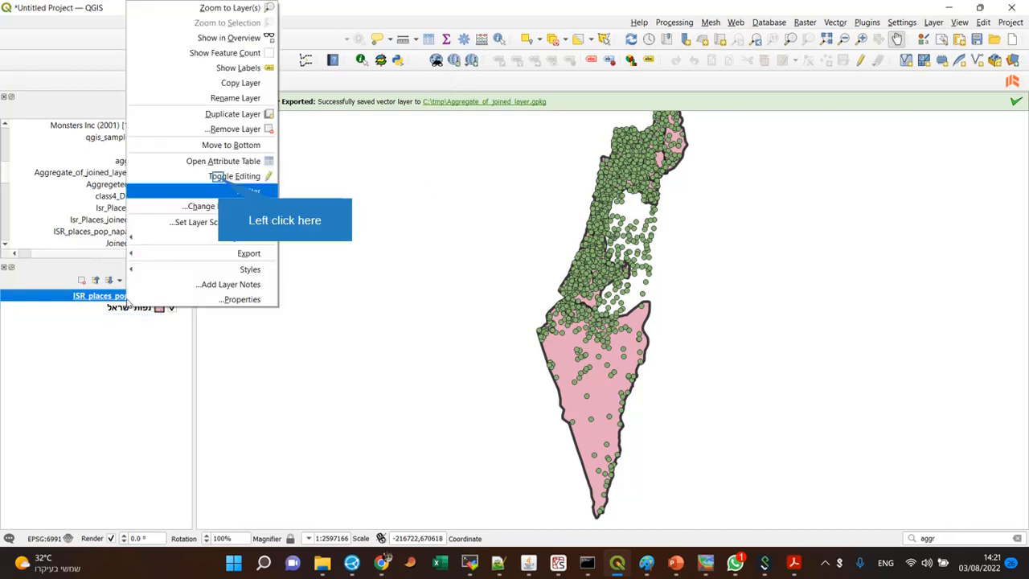
click(221, 178)
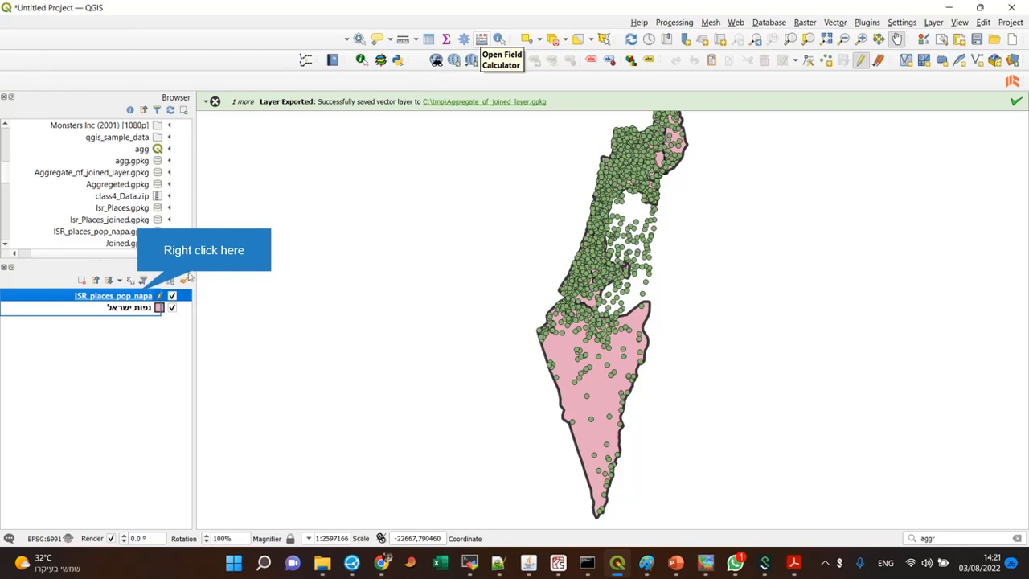
right_click(145, 295)
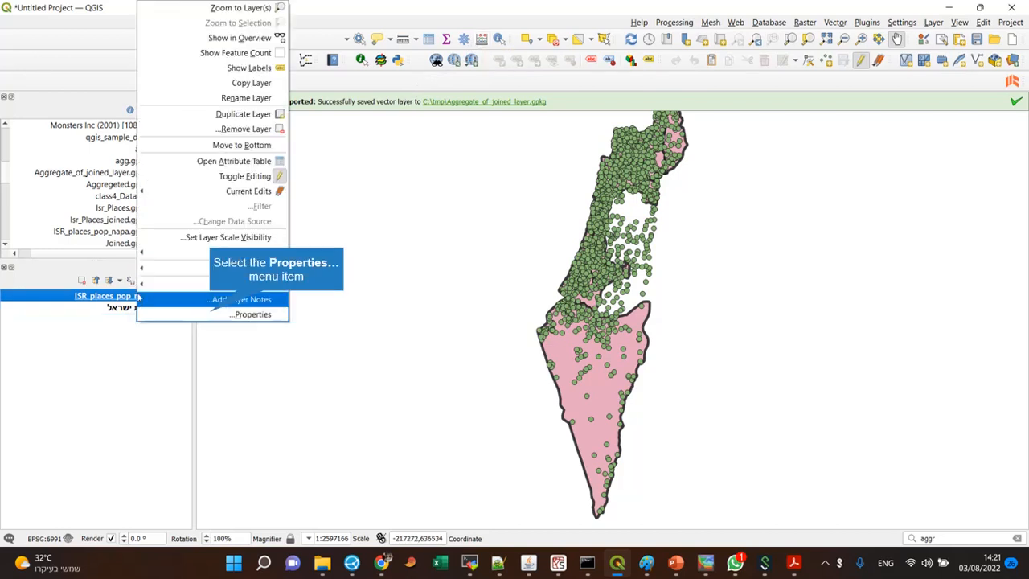
click(211, 314)
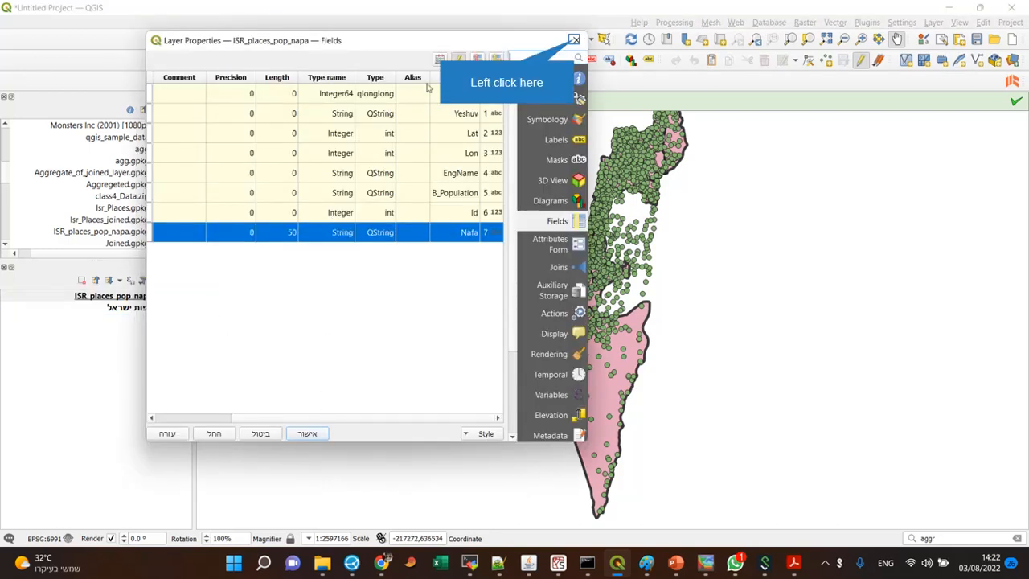
click(574, 39)
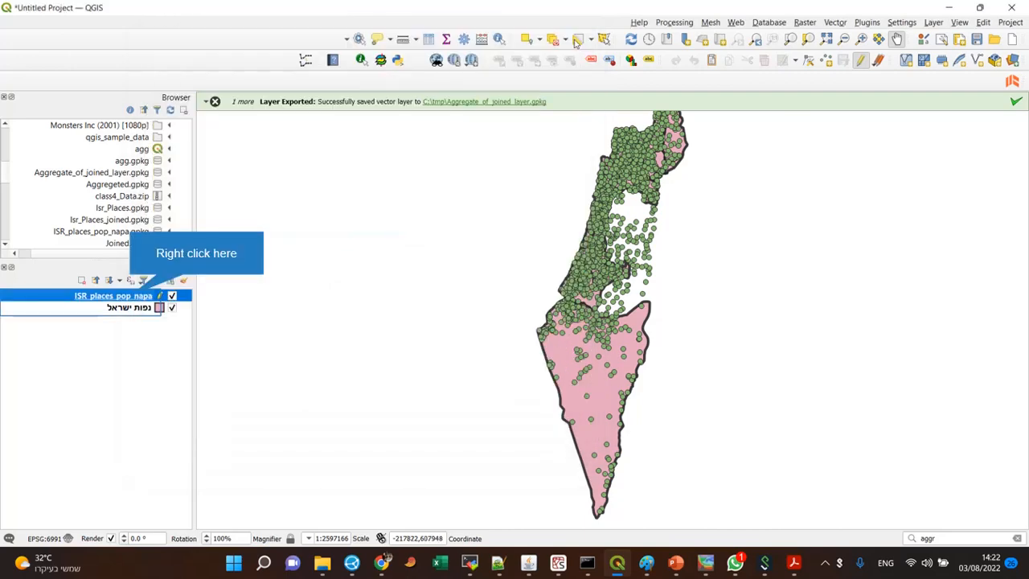
Step: Open the field calculator from the attribute table of ISR_places_pop_napa and name the new output field PopulationN
right_click(133, 299)
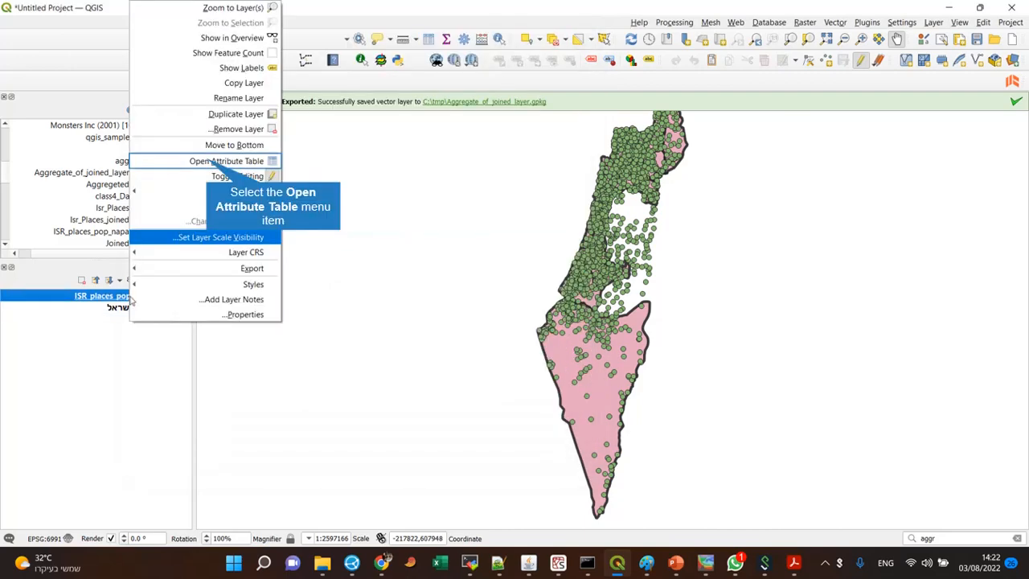
click(211, 162)
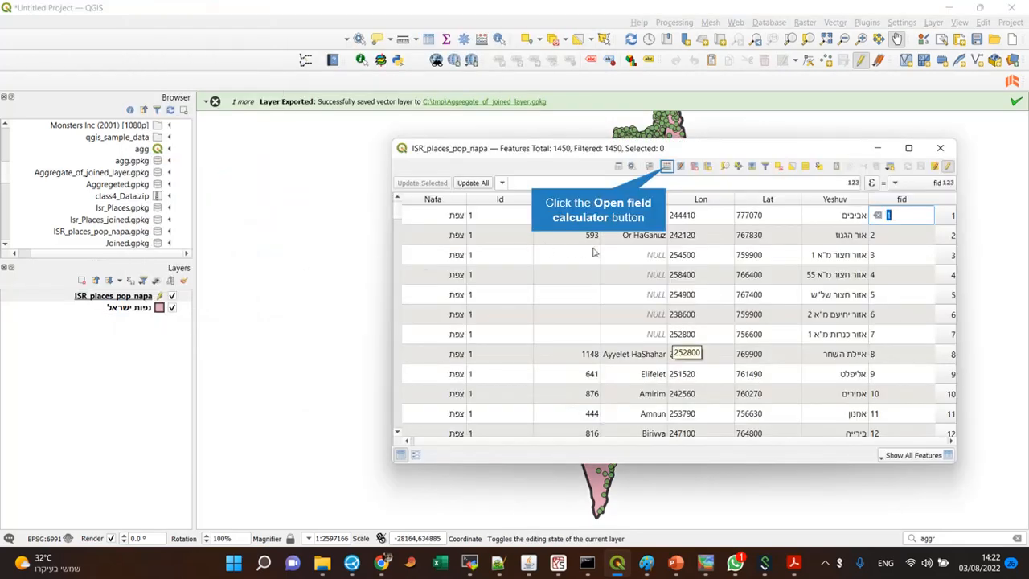
click(665, 166)
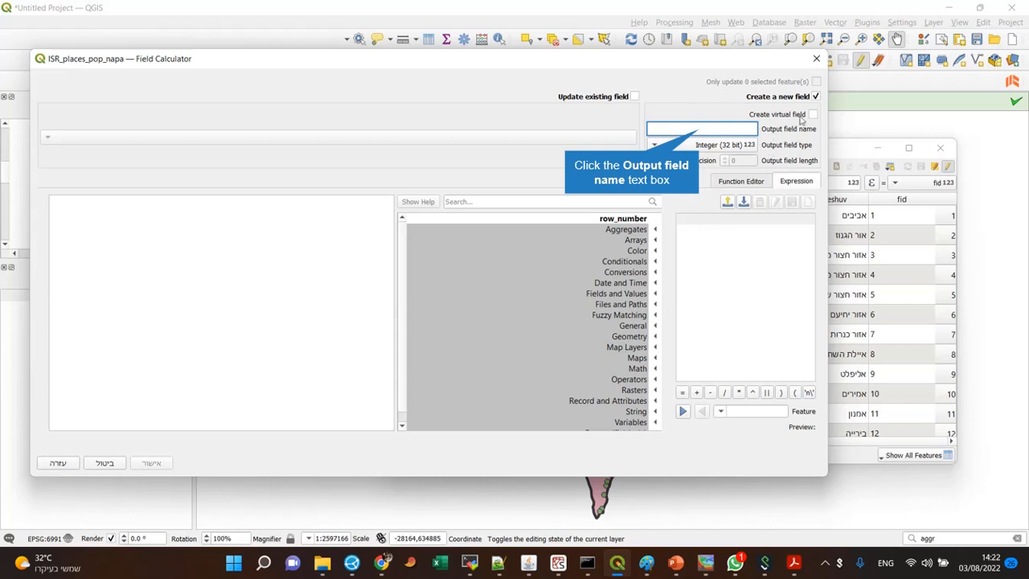
click(701, 127)
text(P)
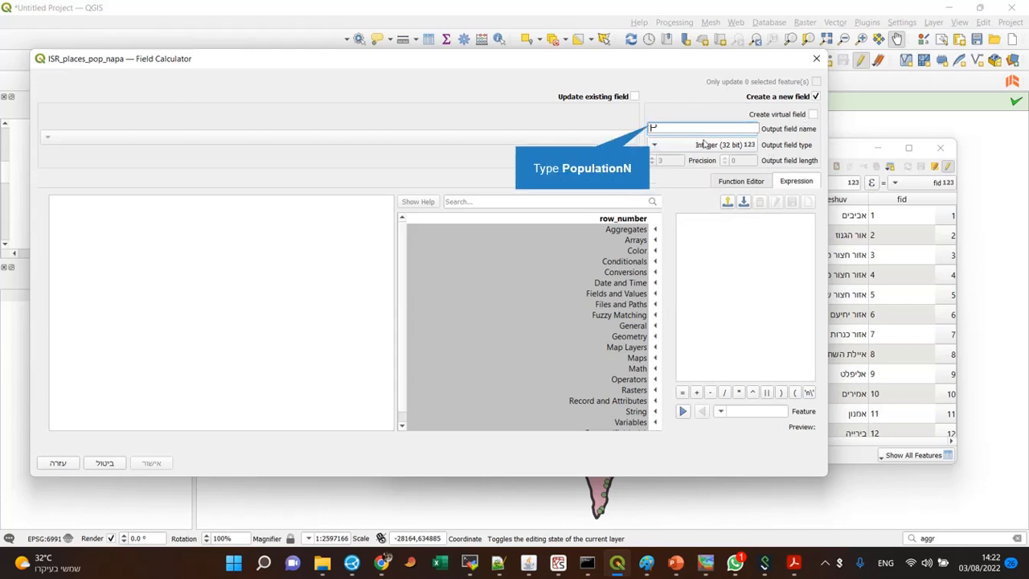
text(opulationN)
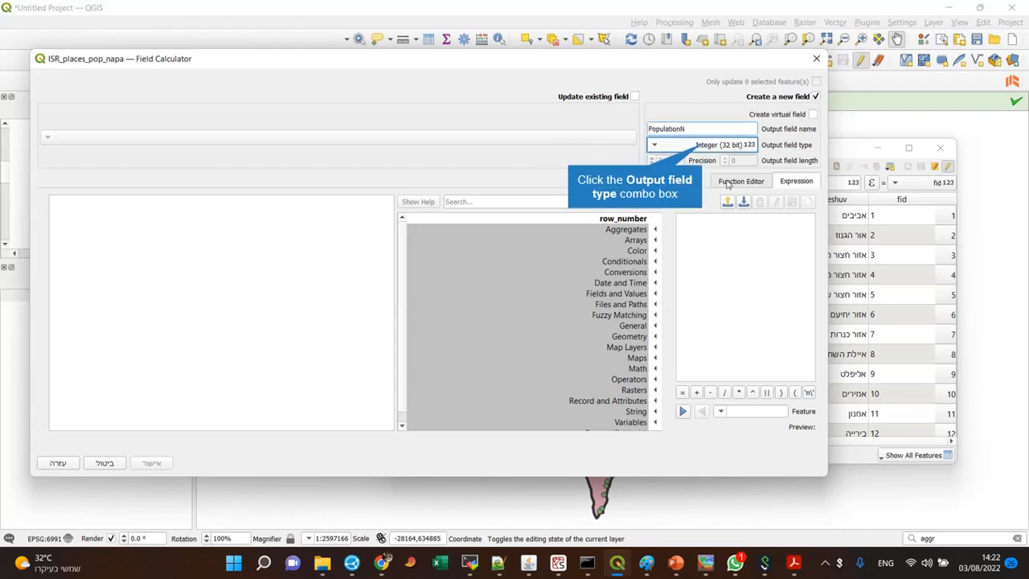
Step: Try Decimal number (real) as the output field type and return it to Integer (32 bit)
click(703, 146)
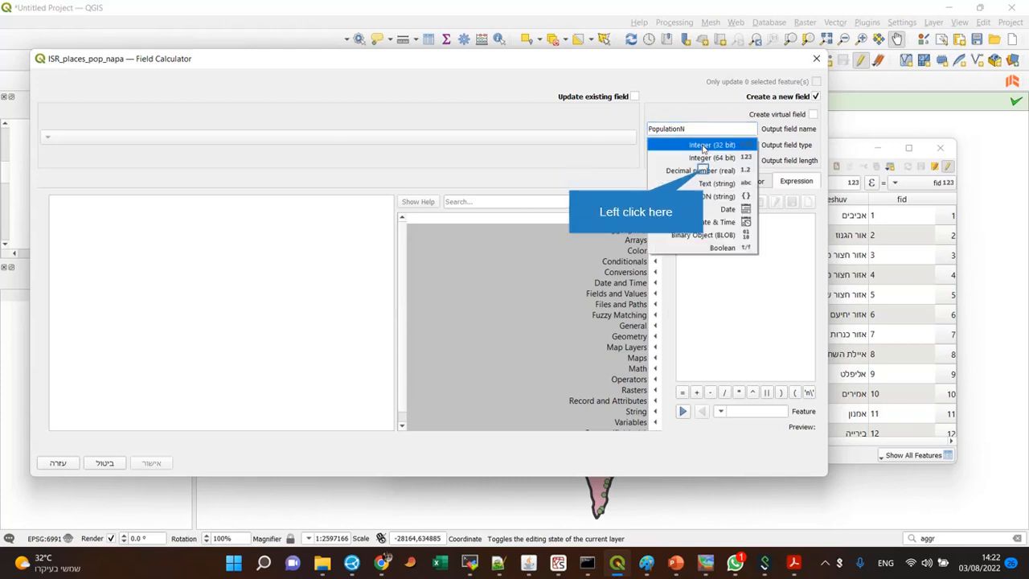
click(704, 171)
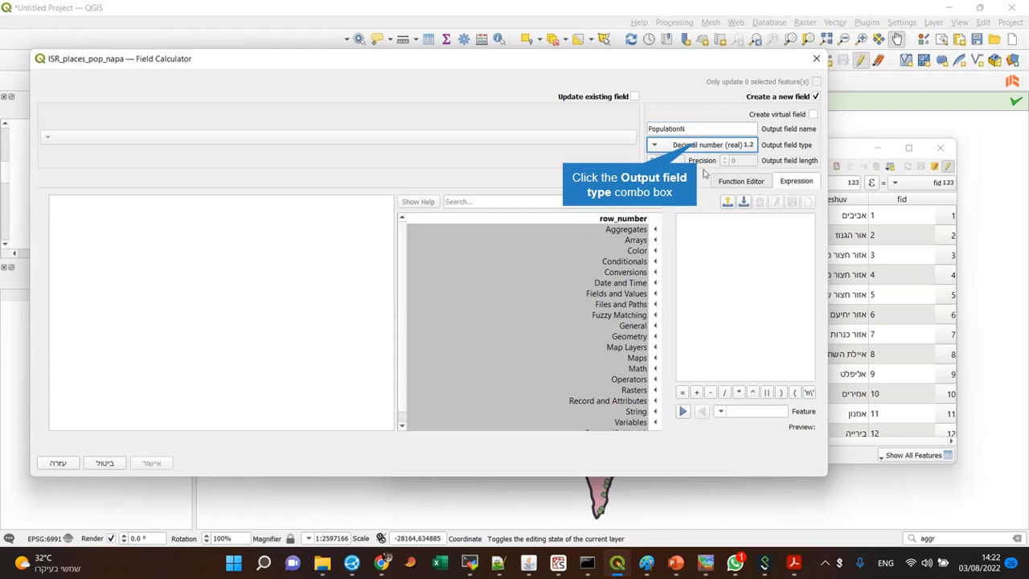
click(698, 146)
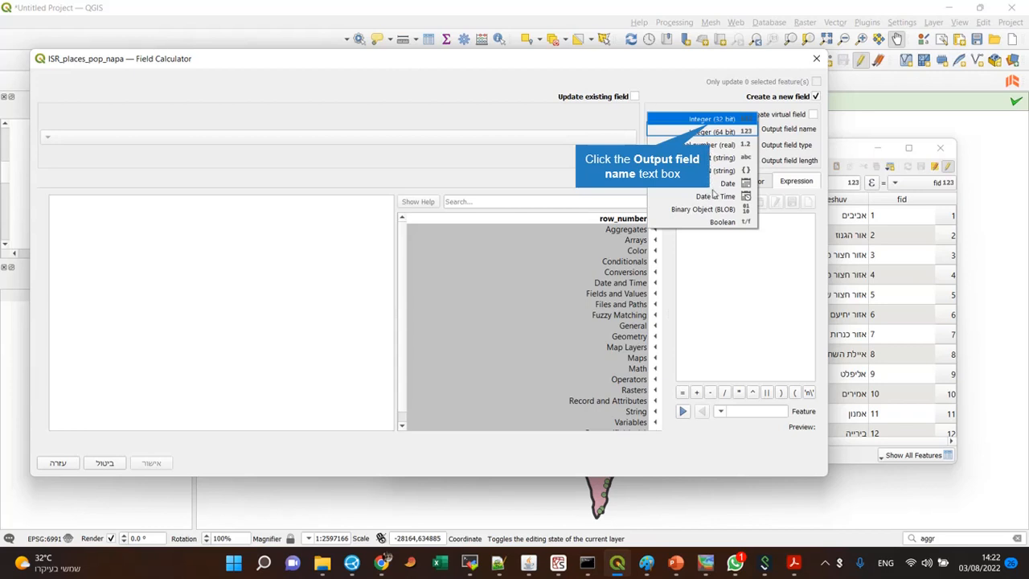
click(711, 126)
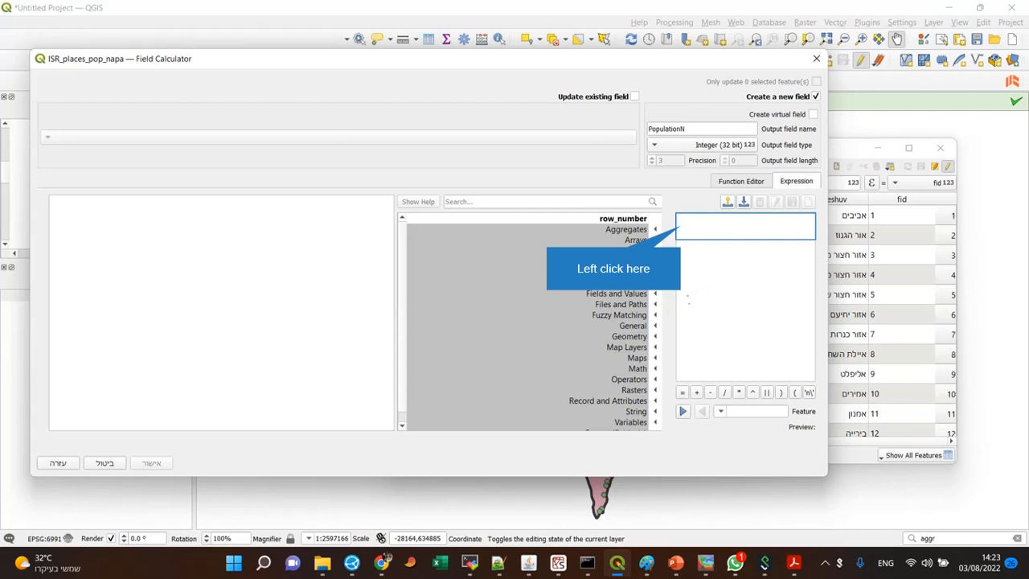
click(682, 226)
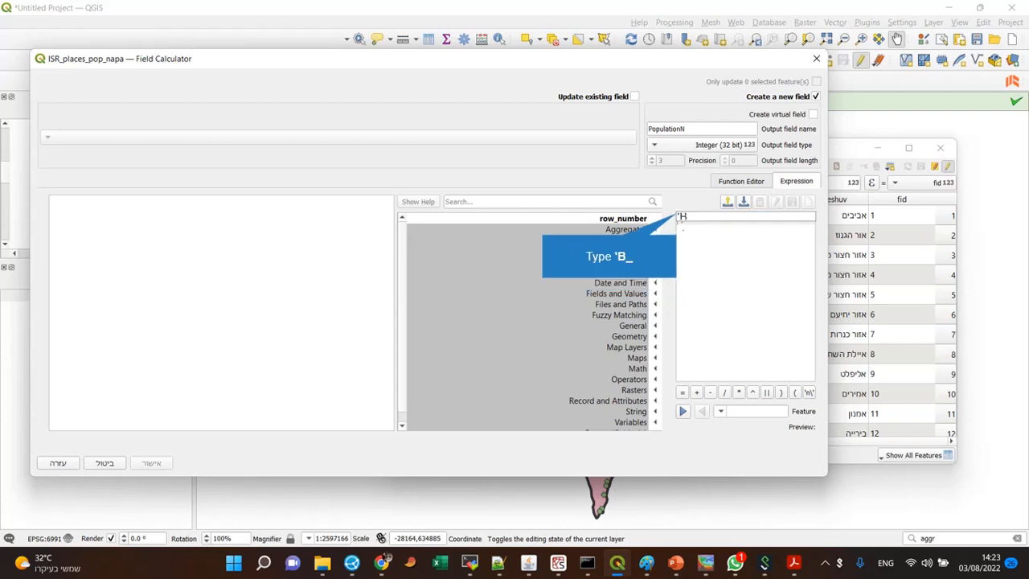
text('B)
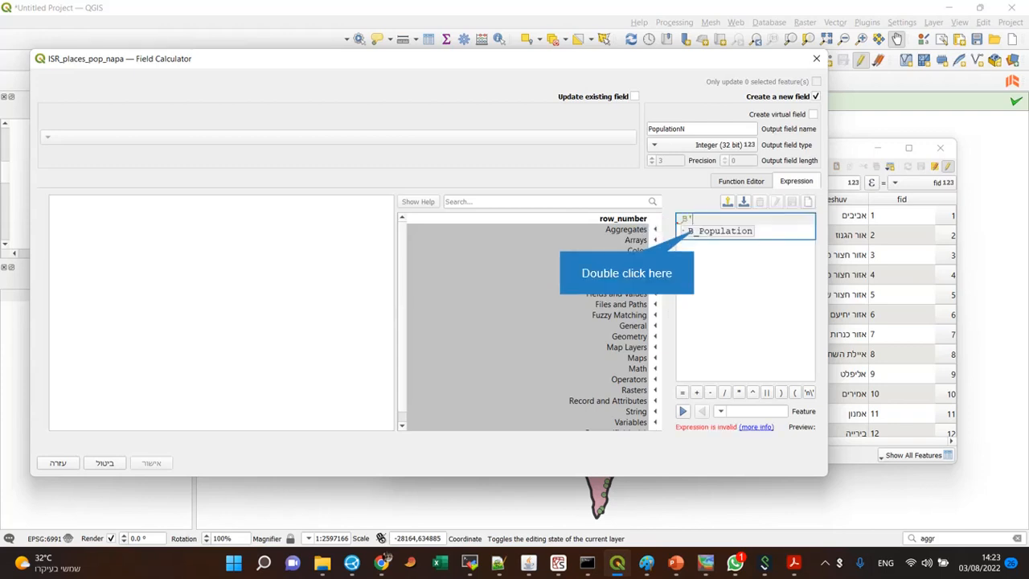
double_click(695, 232)
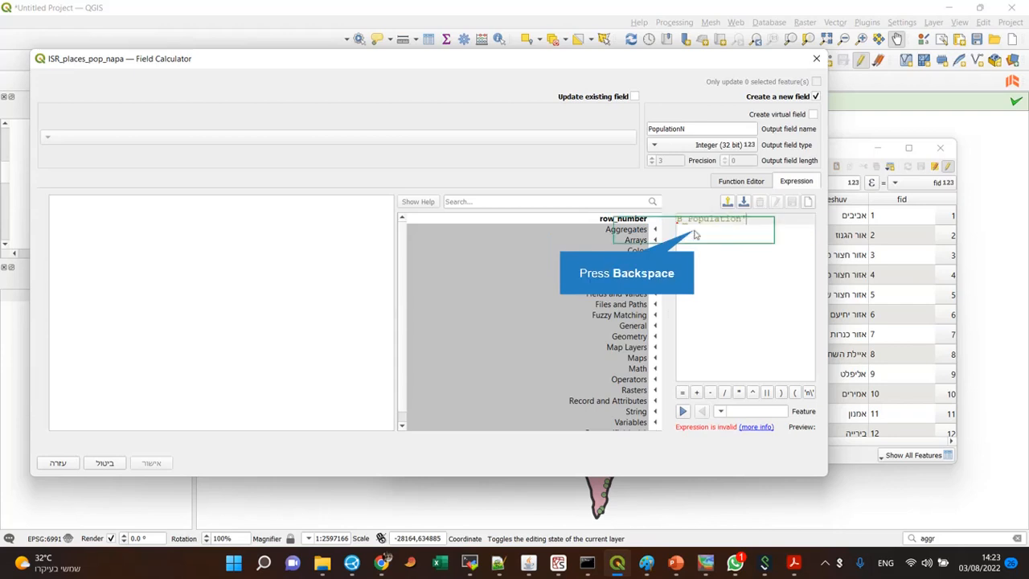
key(BackSpace)
key(BackSpace)
key(BackSpace)
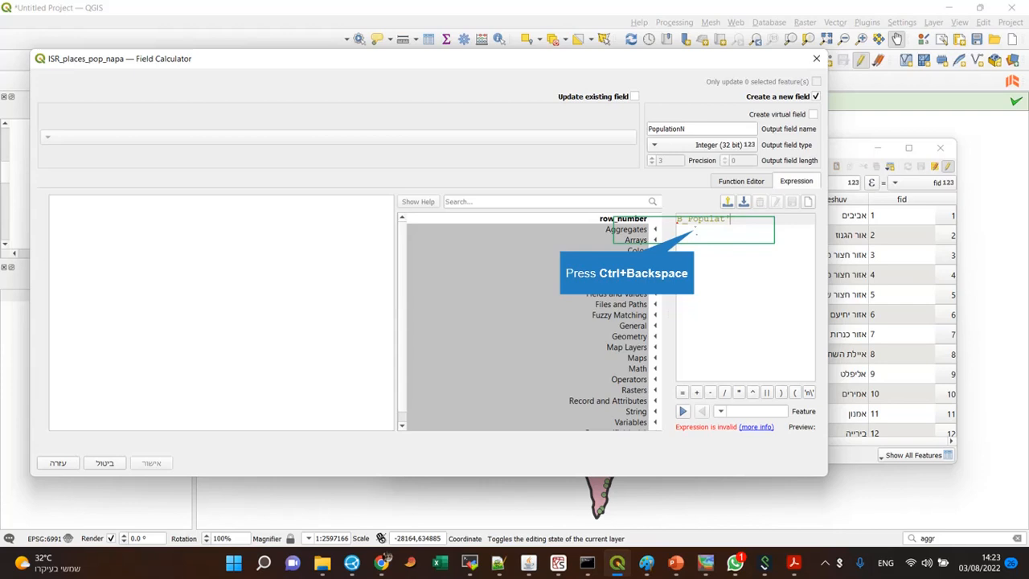
key(ctrl+BackSpace)
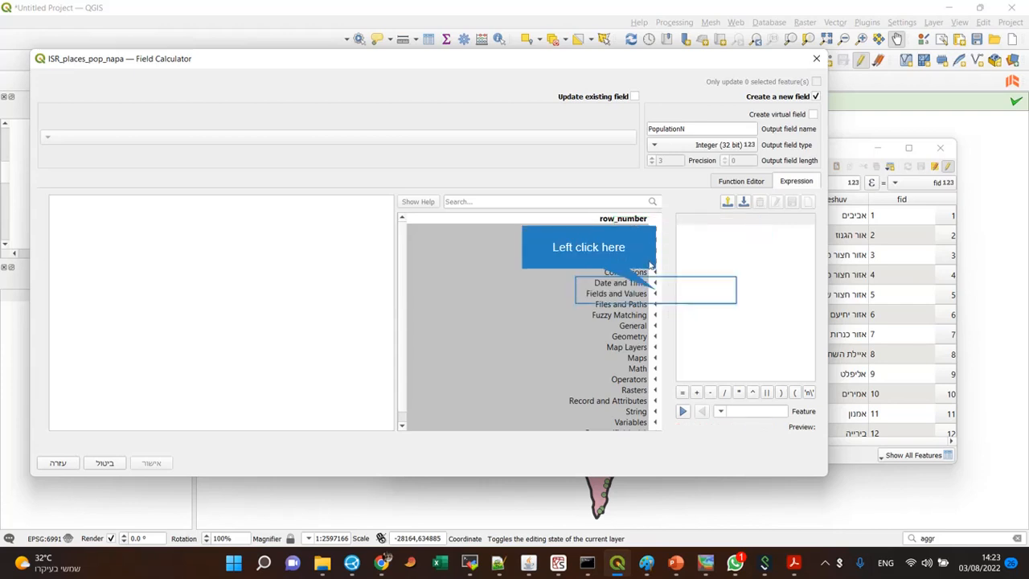
Step: Insert the B_Population field from the Fields and Values group as the calculation expression
click(655, 294)
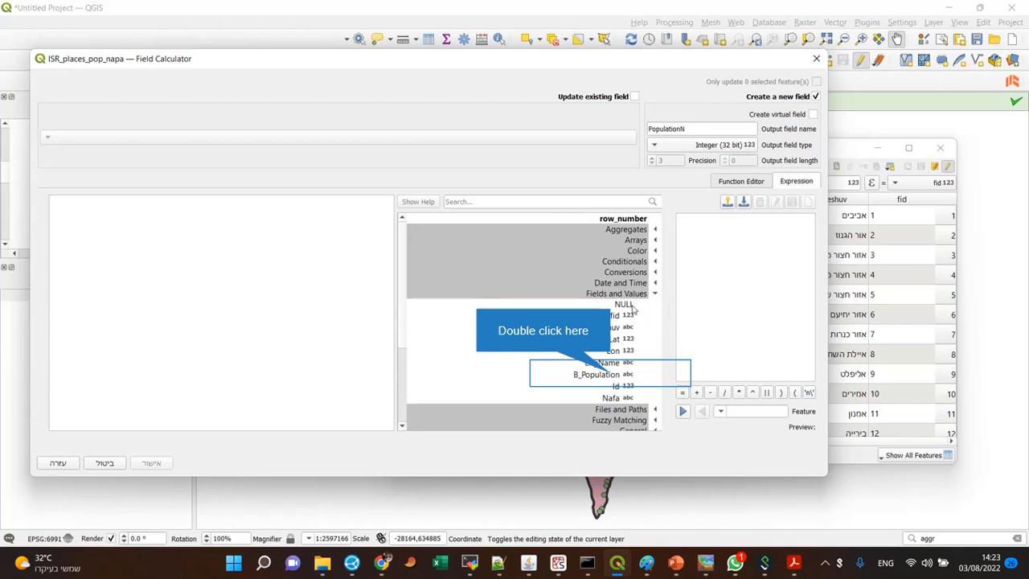
double_click(612, 375)
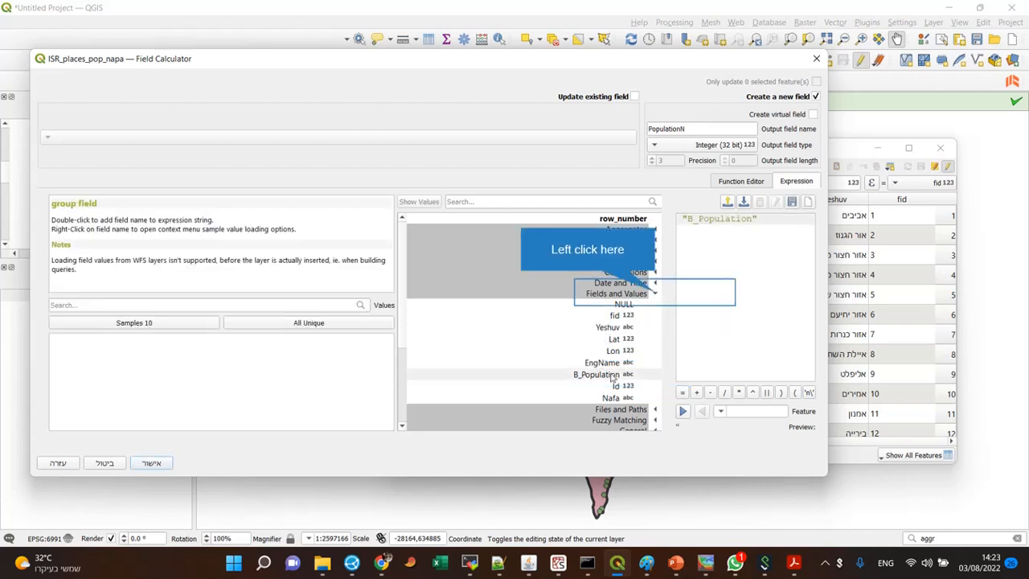
click(654, 294)
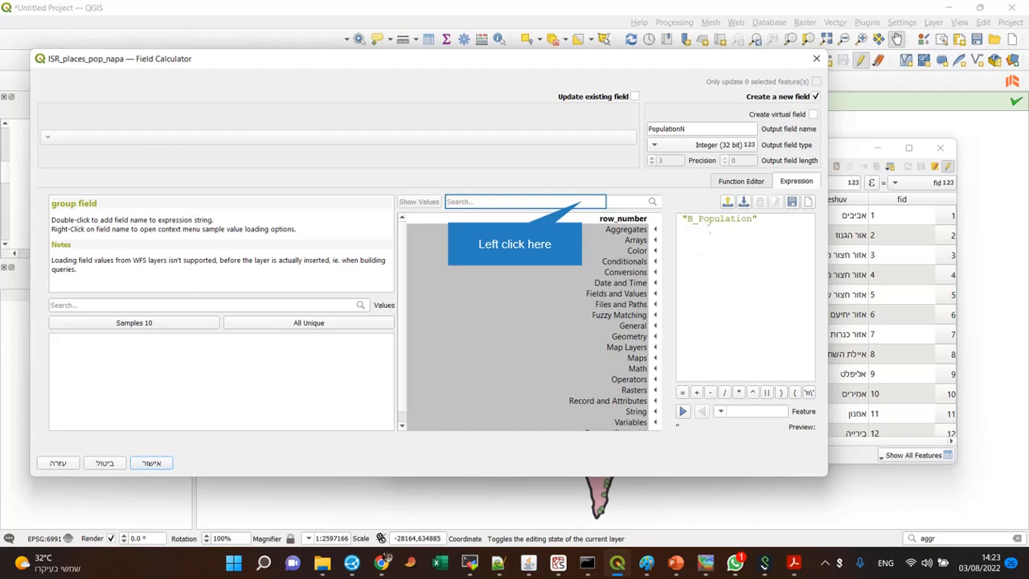
Step: Search the expression functions for "mean" and "fu", and look through the Conditionals group
click(583, 201)
text(mean)
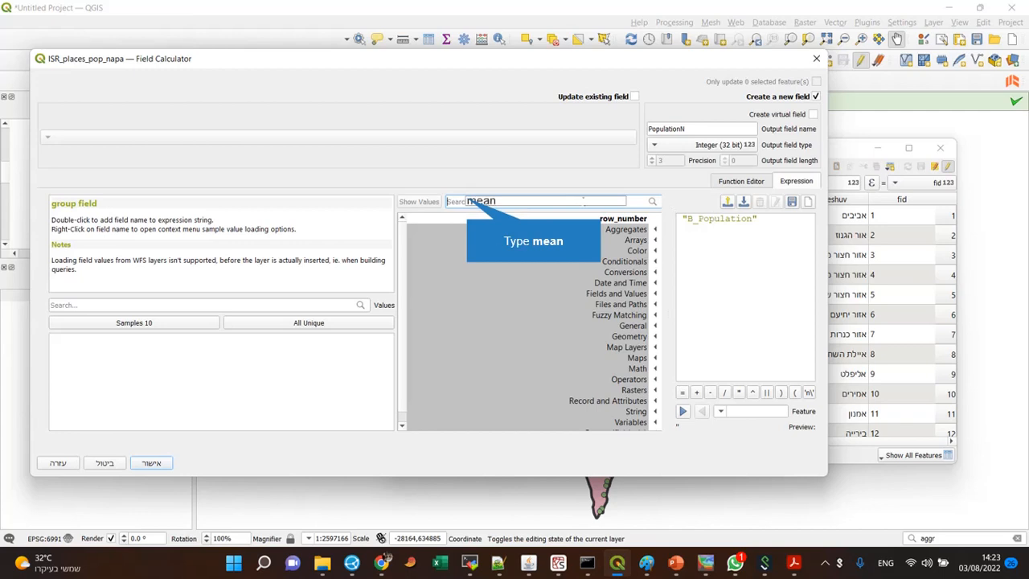
text(mean)
key(BackSpace)
key(BackSpace)
key(BackSpace)
key(BackSpace)
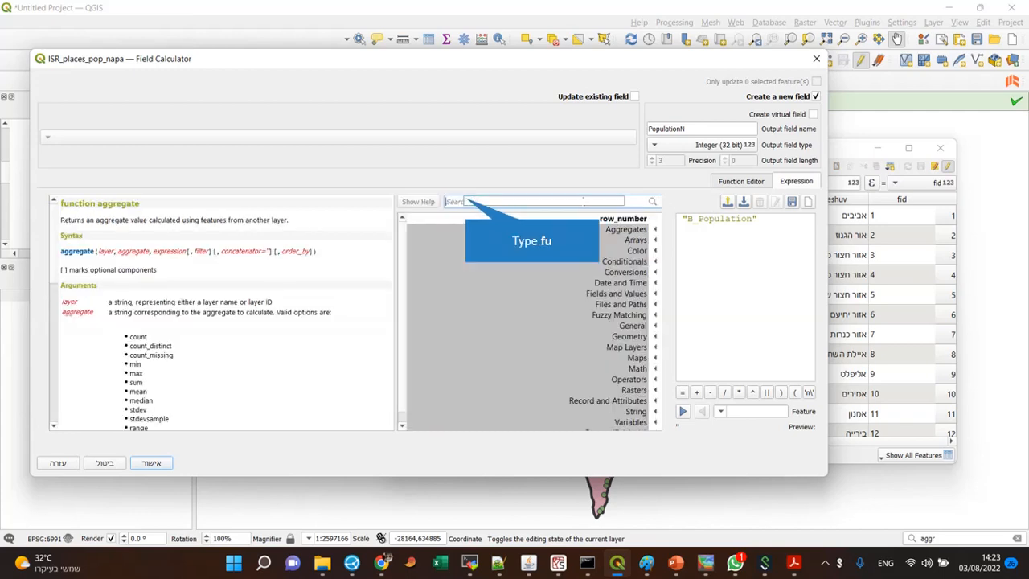
text(fu)
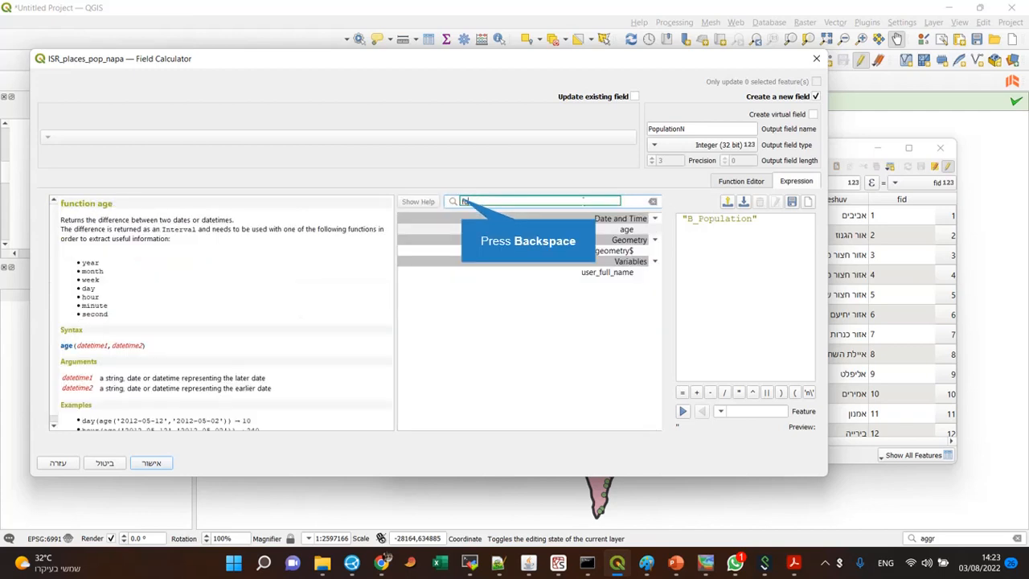
key(BackSpace)
key(BackSpace)
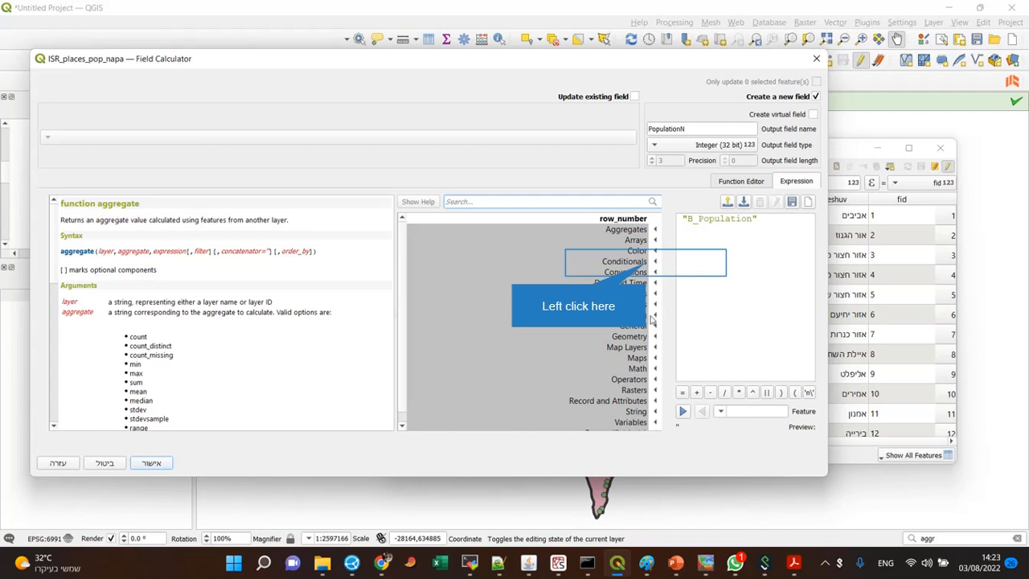
click(647, 262)
click(657, 263)
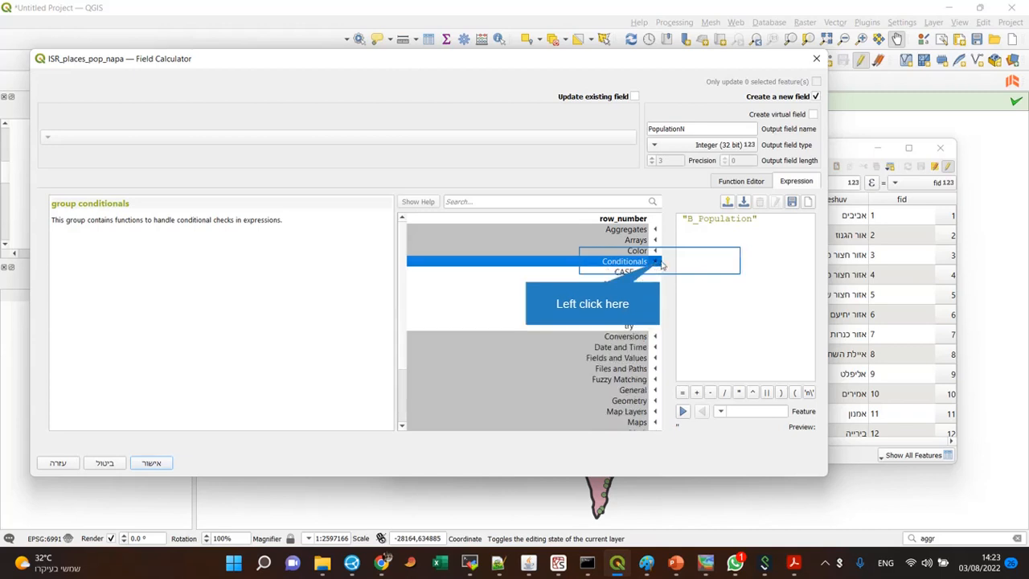
click(659, 263)
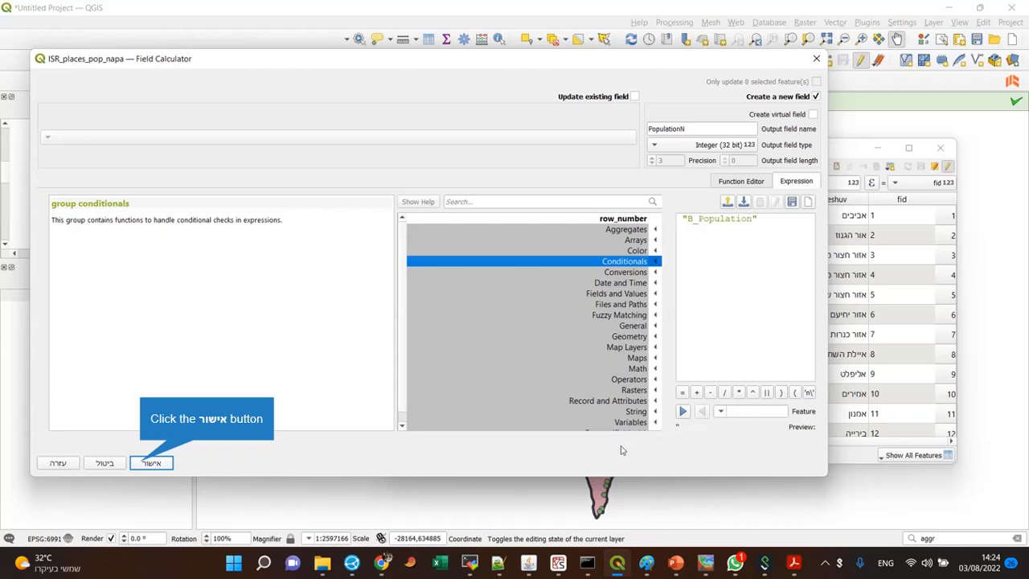
Step: Run the field calculation to create the PopulationN field and check its new column in the attribute table
click(149, 463)
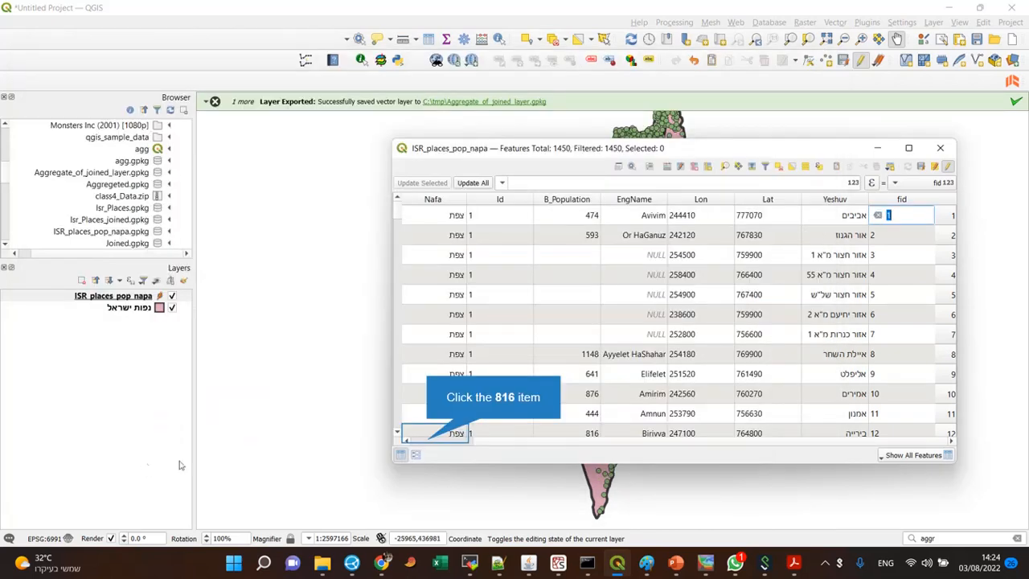
click(427, 440)
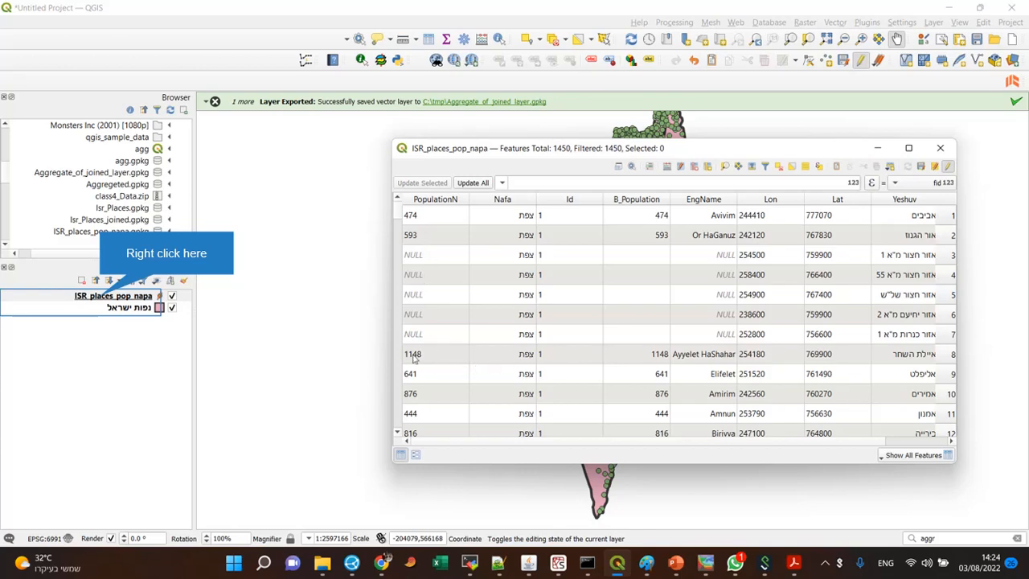
Step: End editing in the Fields properties of the ISR_places_pop_napa layer, saving the changes, and close the properties and the attribute table
right_click(100, 297)
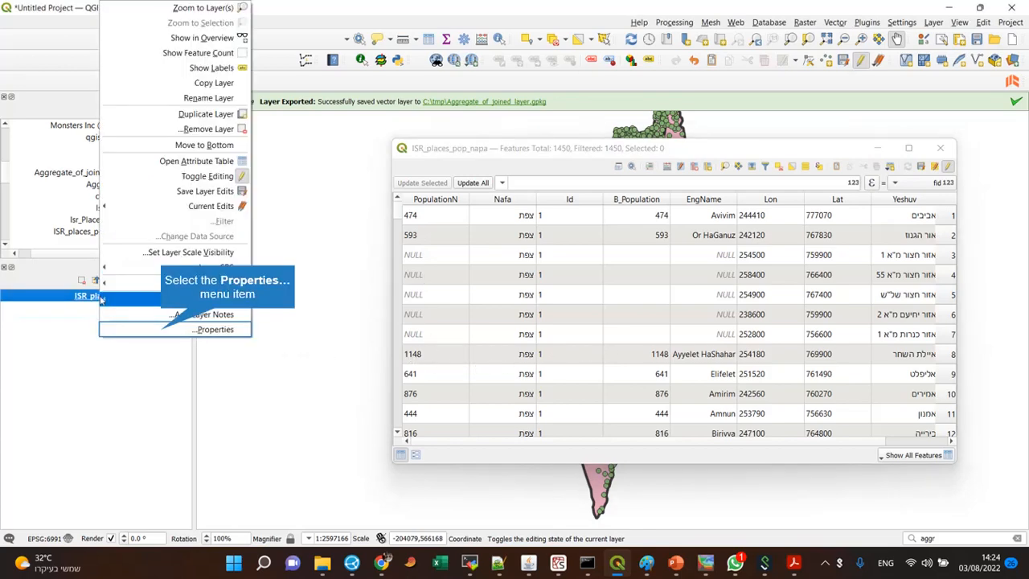
click(163, 332)
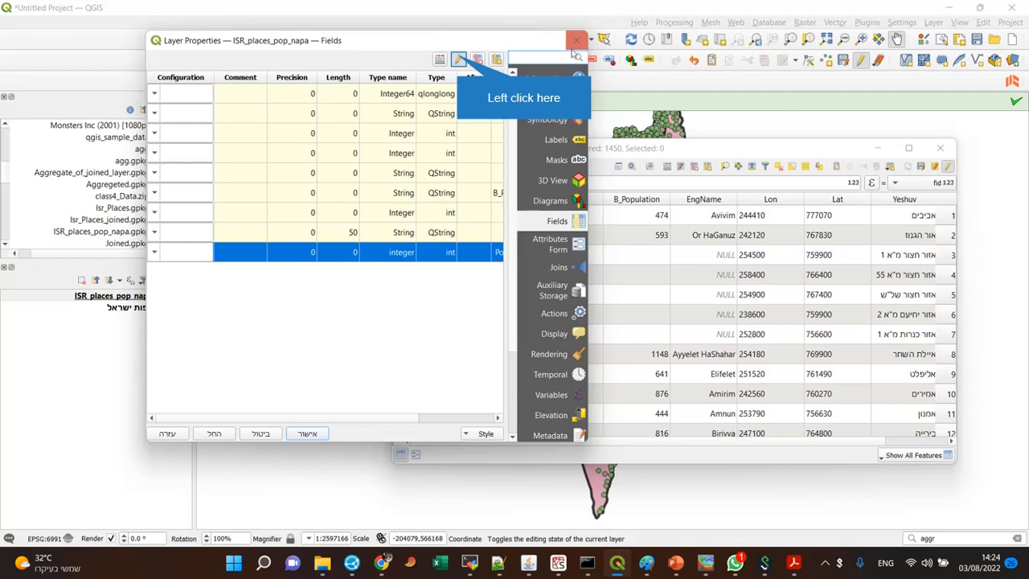
click(460, 59)
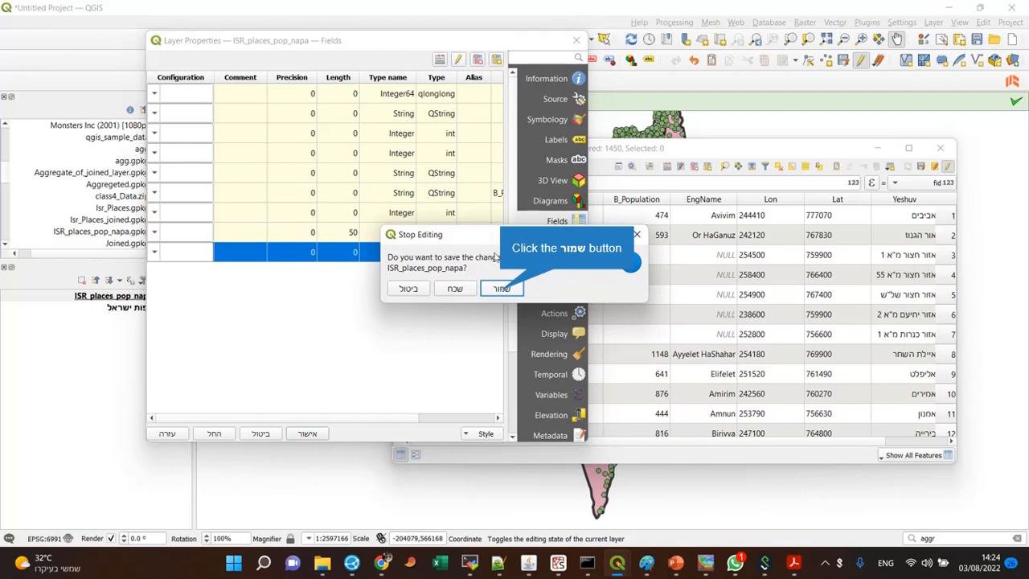
click(501, 288)
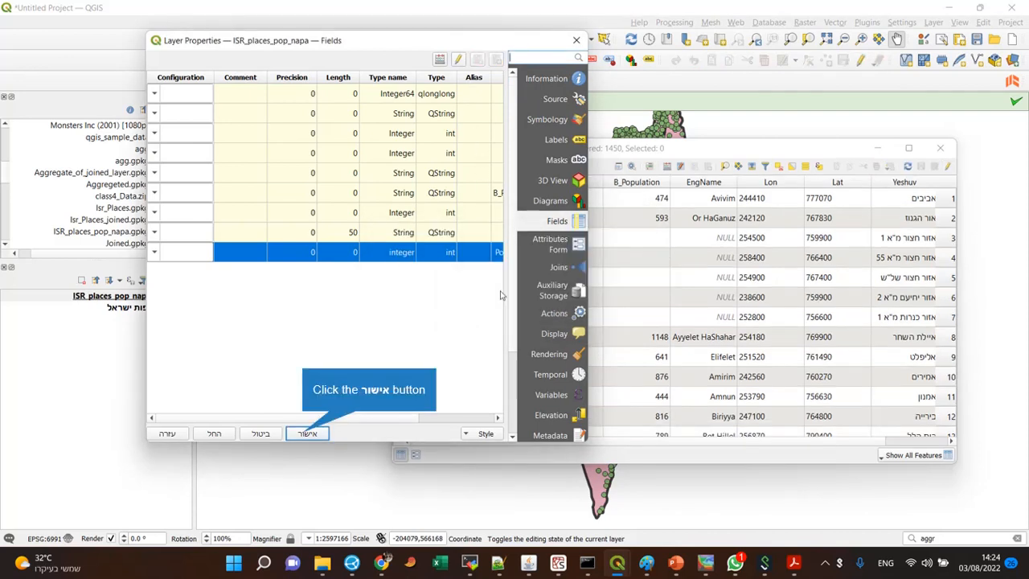
click(306, 434)
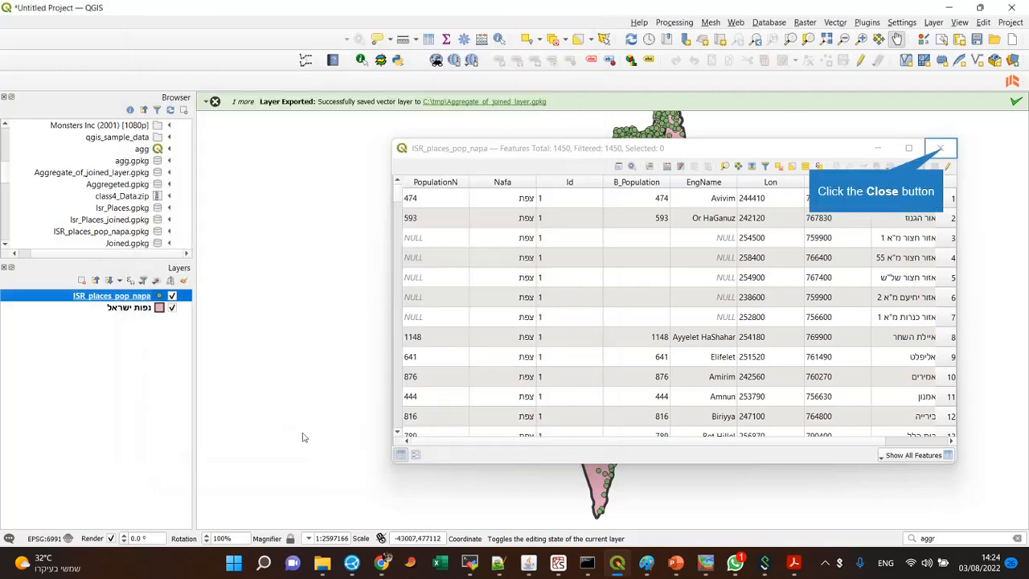
click(939, 149)
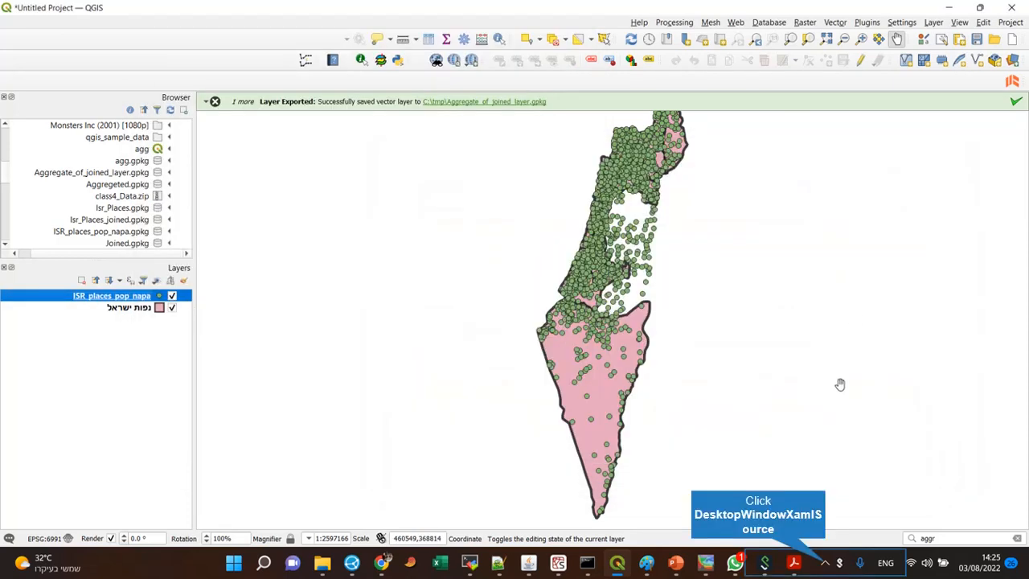
click(825, 564)
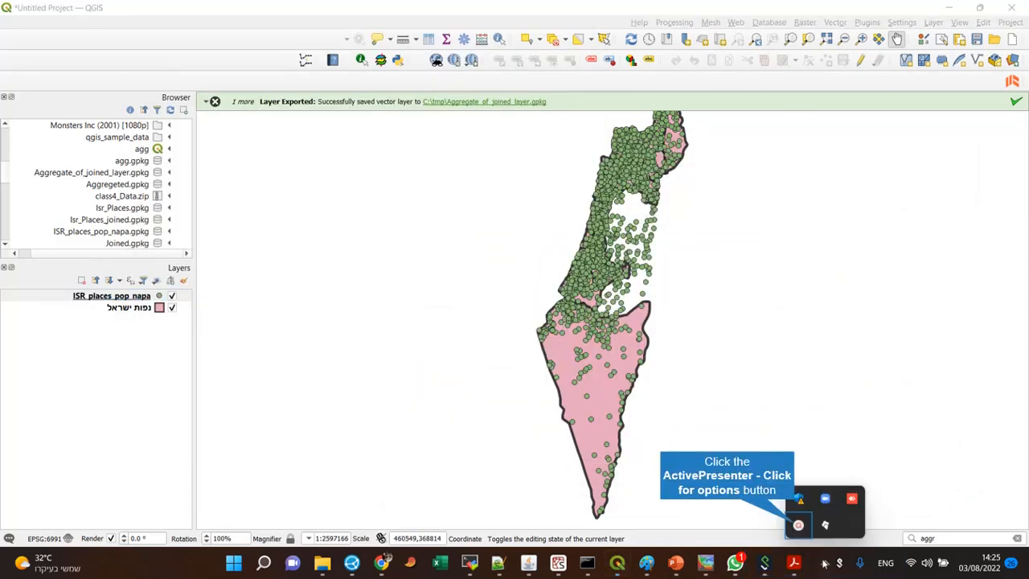